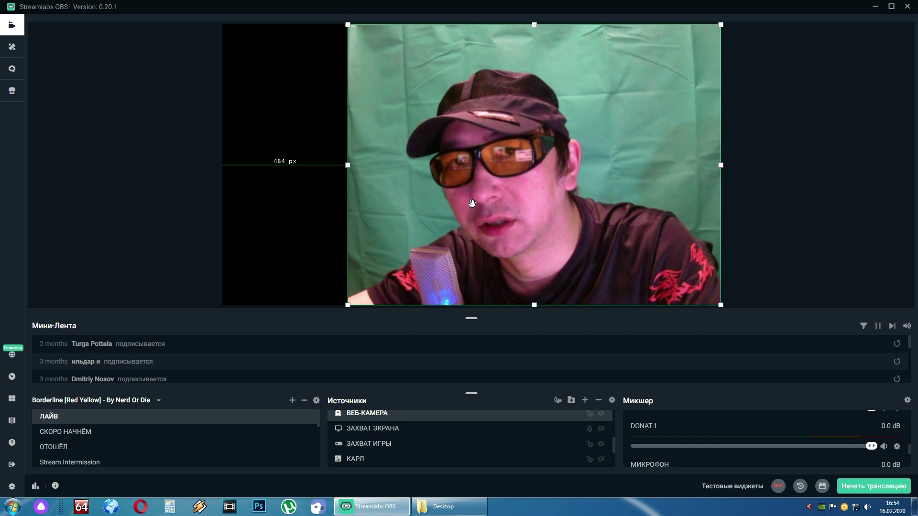
- Enable the Хромакей and Коррекция цвета filters on the ВЕБ-КАМЕРА source
right_click(403, 420)
click(459, 303)
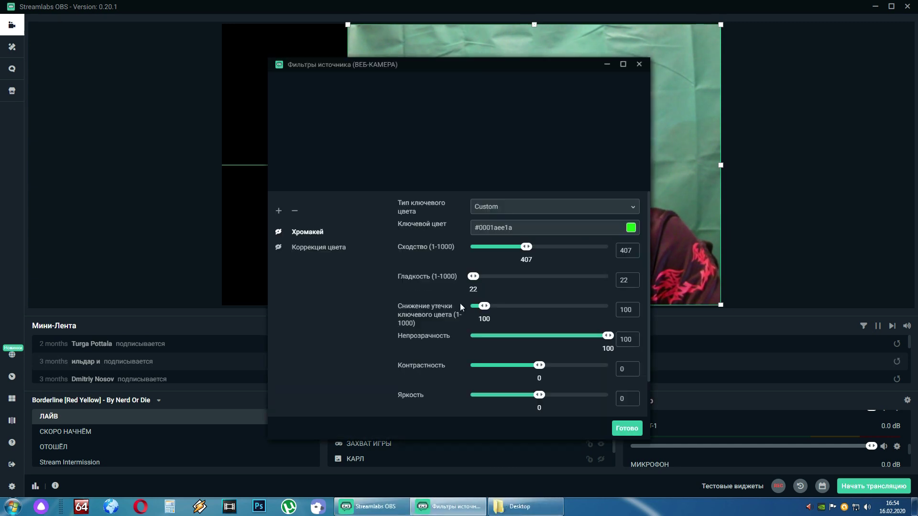
click(278, 232)
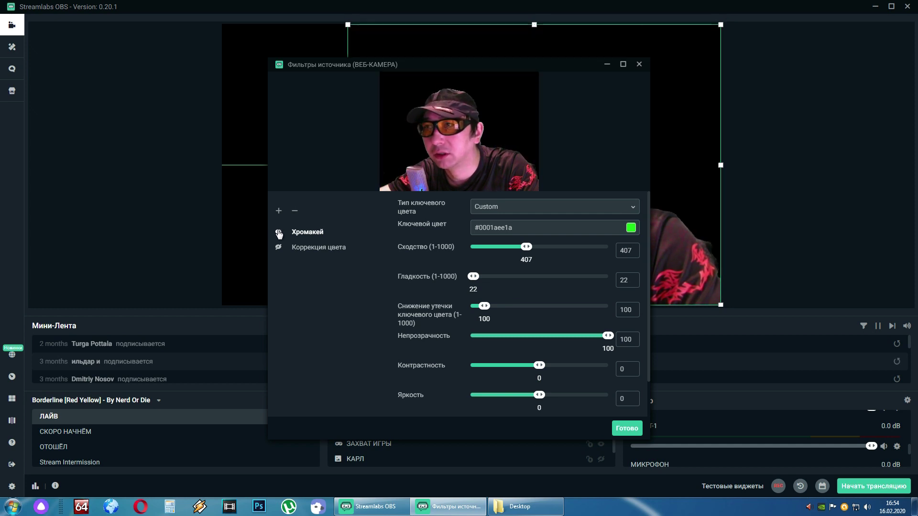
click(279, 248)
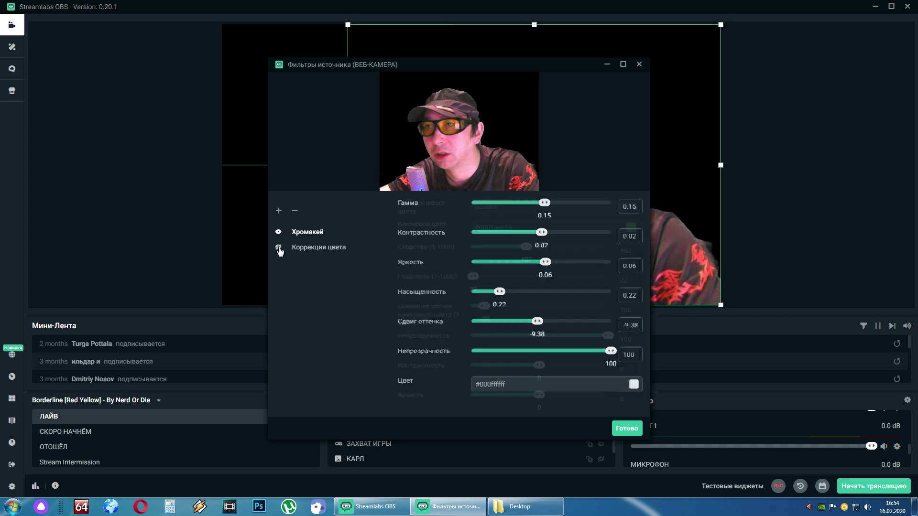
click(617, 429)
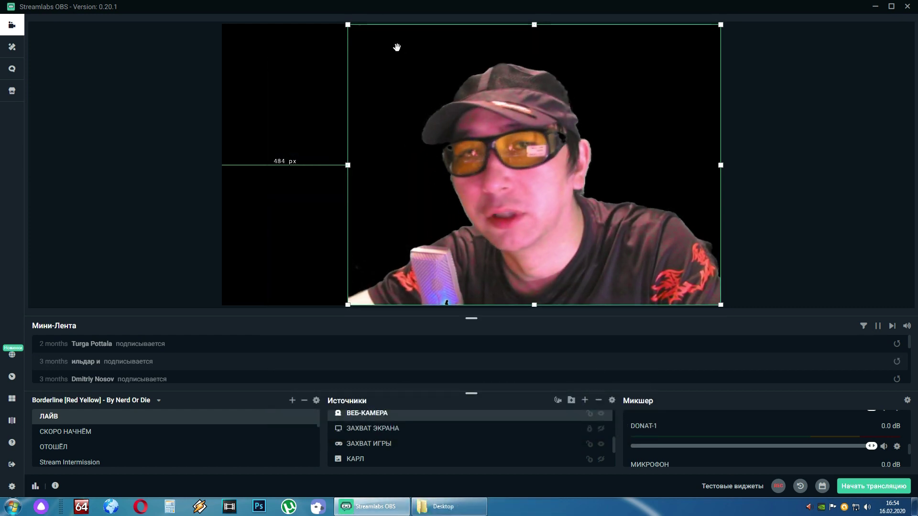
- Shrink the webcam into the scene's lower-right corner, about 1305 px from the left edge, and show the ФОн background
drag(348, 25, 562, 192)
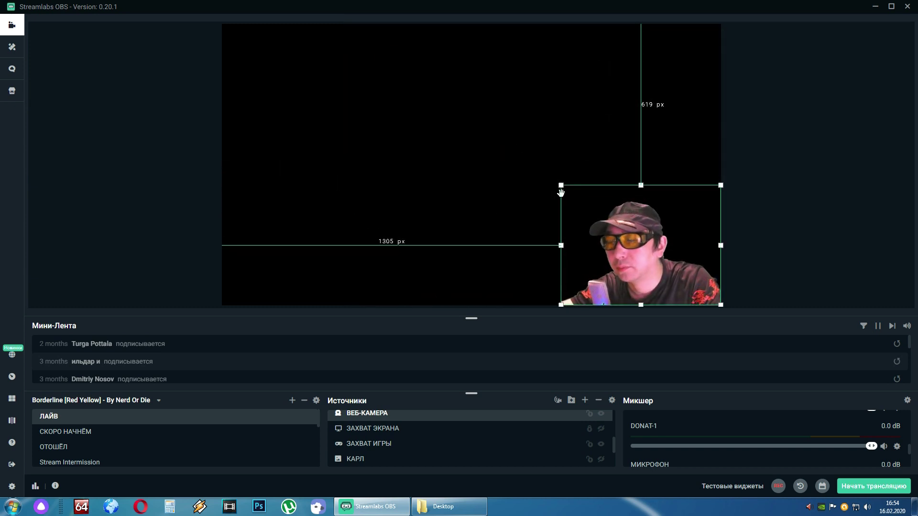
scroll(525, 446, down, 2)
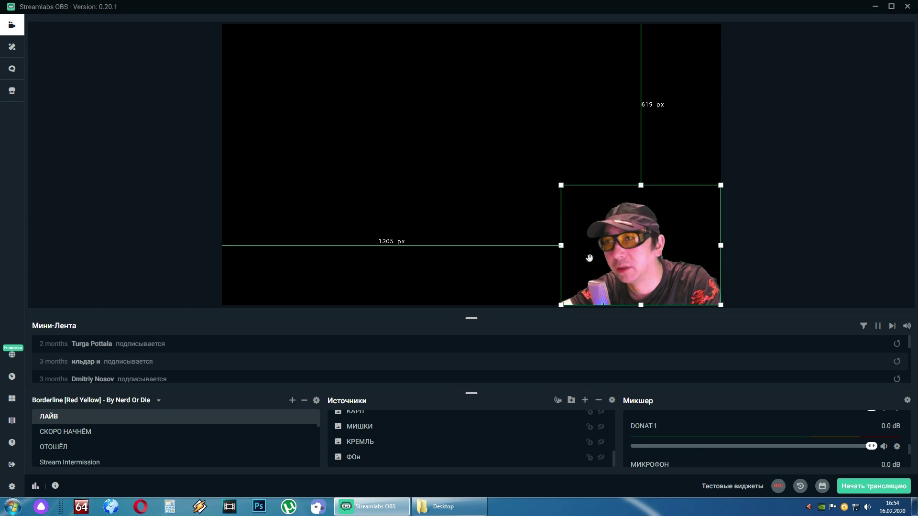
click(600, 458)
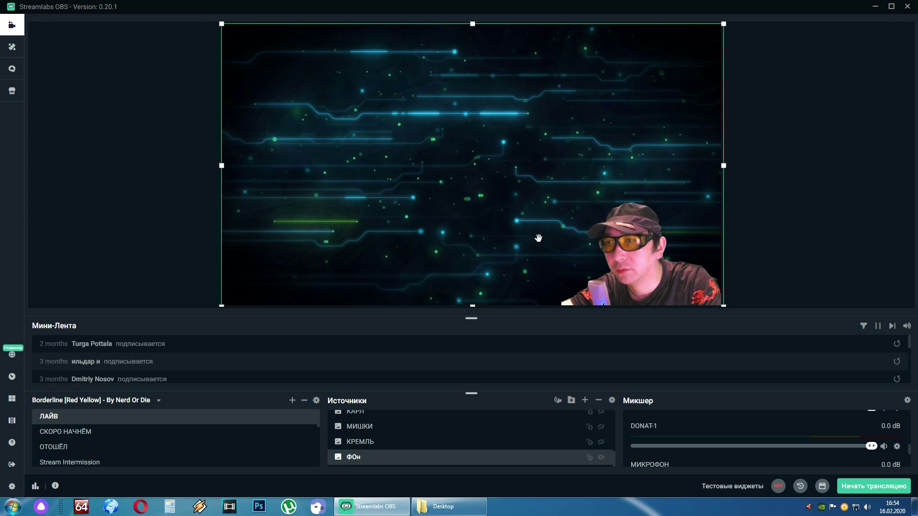
- Show the КРЕМЛЬ background and resize the webcam to a small lower-right overlay, about 1531 px from the scene's left edge
click(601, 443)
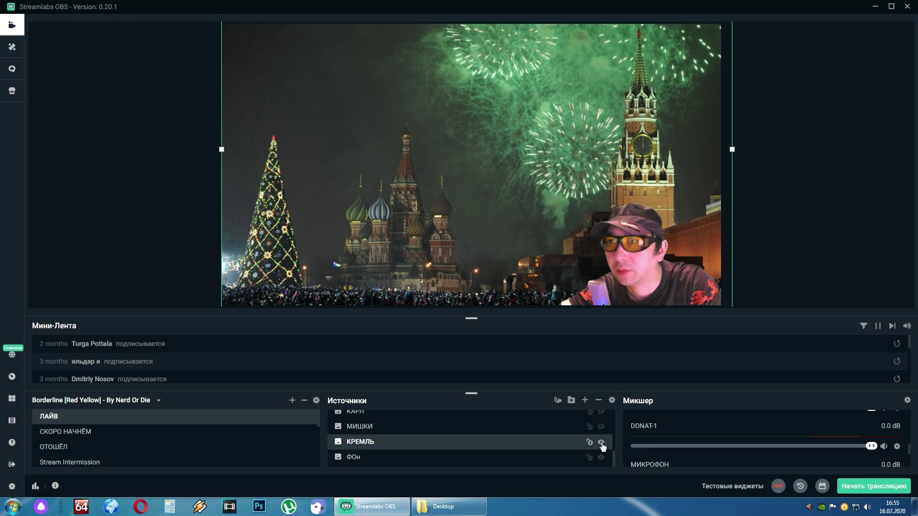
click(637, 264)
drag(565, 188, 350, 27)
mouse_move(640, 242)
mouse_down()
mouse_move(594, 199)
mouse_move(633, 229)
mouse_up()
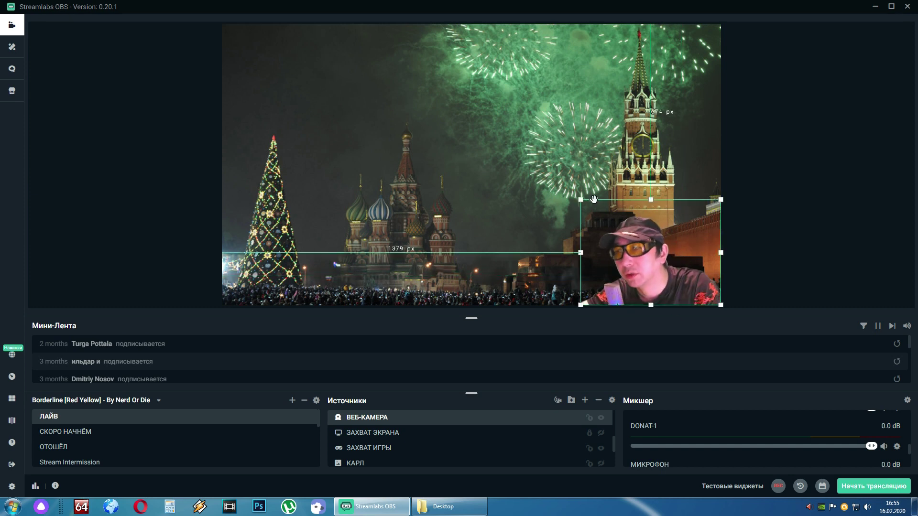
- Hide the КРЕМЛЬ background and show the МИШКИ image in its place
scroll(513, 442, down, 2)
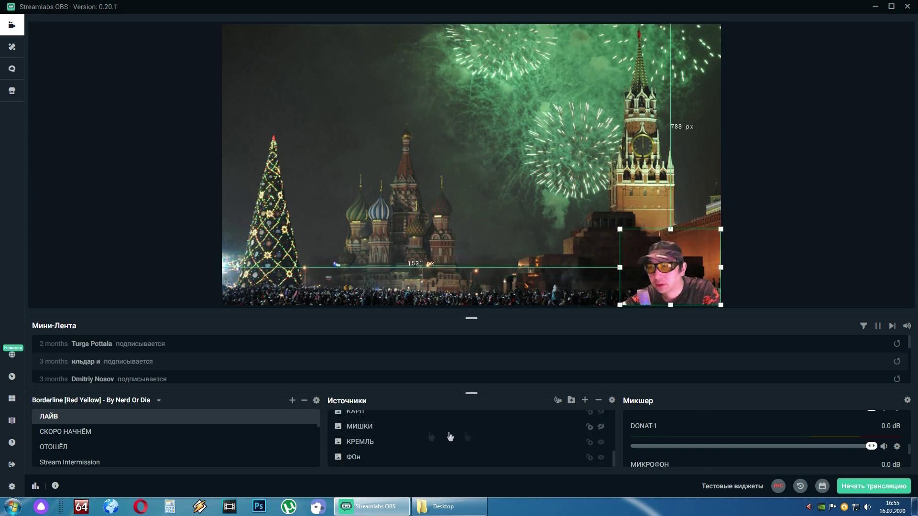
click(600, 442)
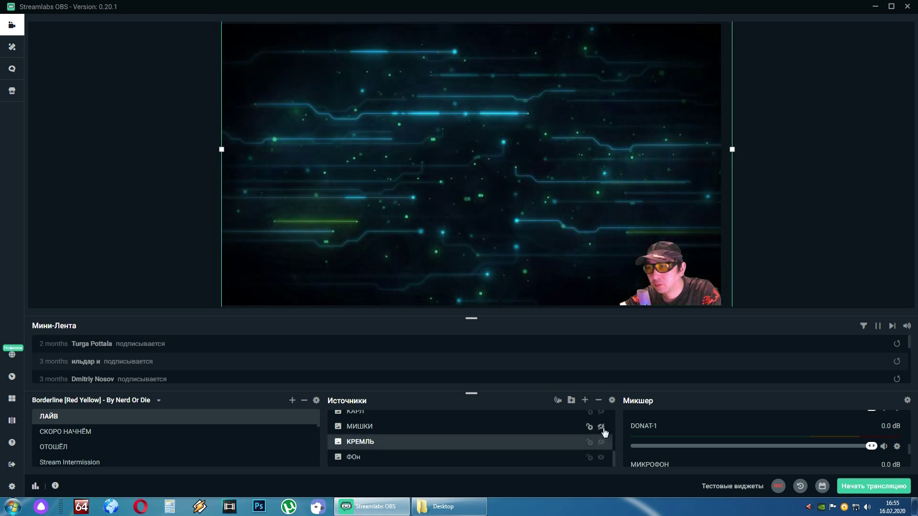
click(601, 427)
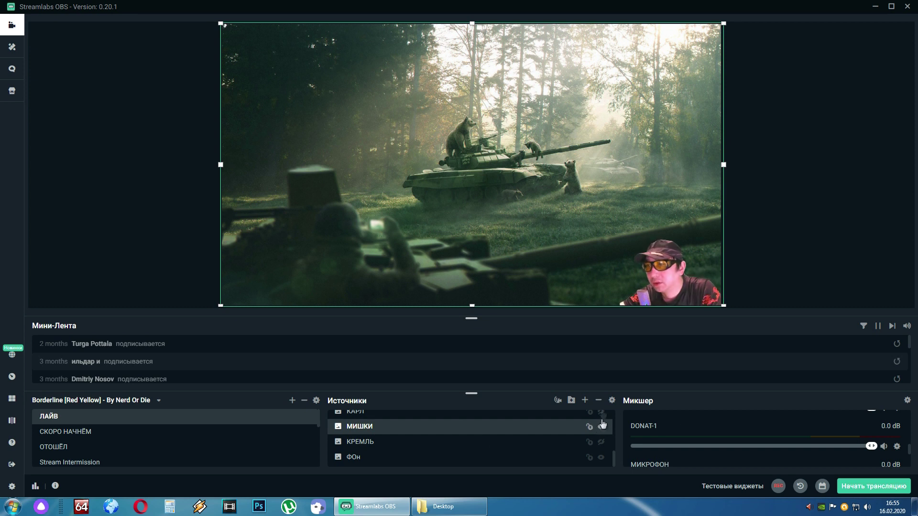
- Enlarge the webcam to fill the scene's lower-right half, about 969 px from the left edge
click(683, 280)
click(684, 280)
click(684, 279)
click(684, 280)
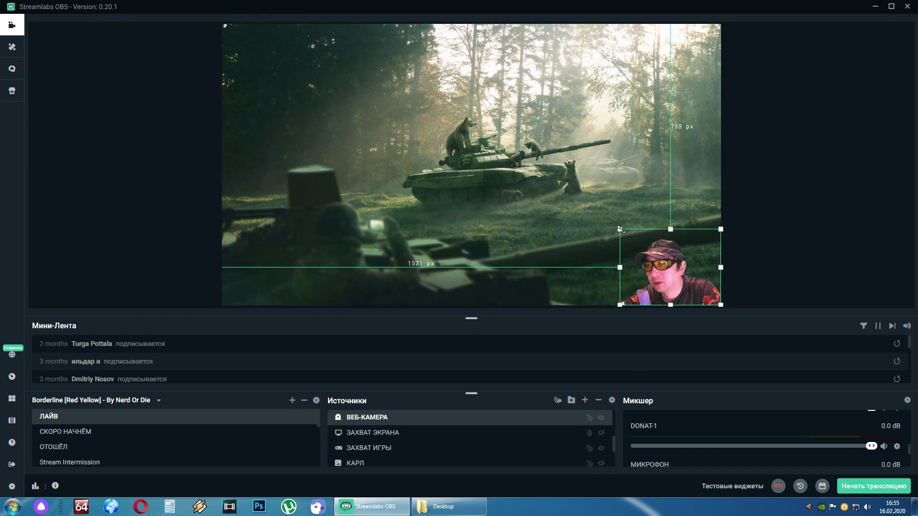
drag(620, 229, 473, 120)
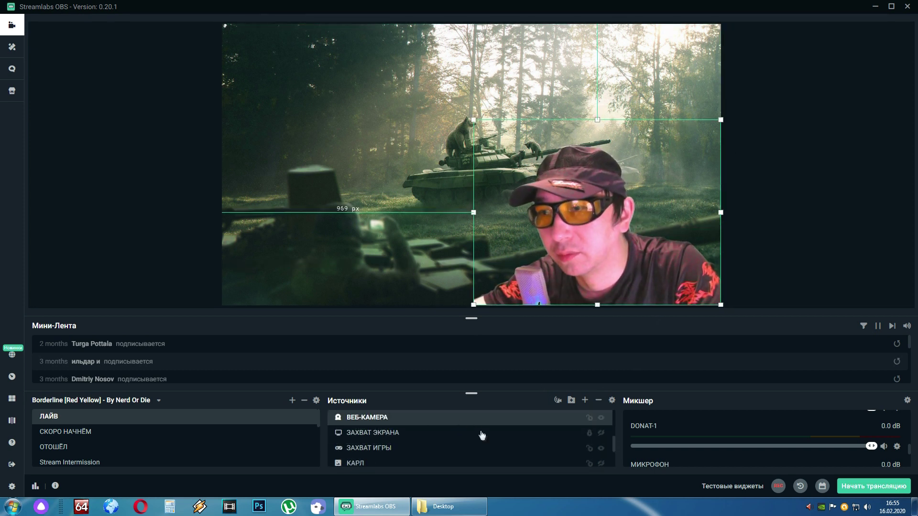
- Hide the МИШКИ background and briefly show the КАРЛ image behind the webcam
scroll(569, 453, down, 2)
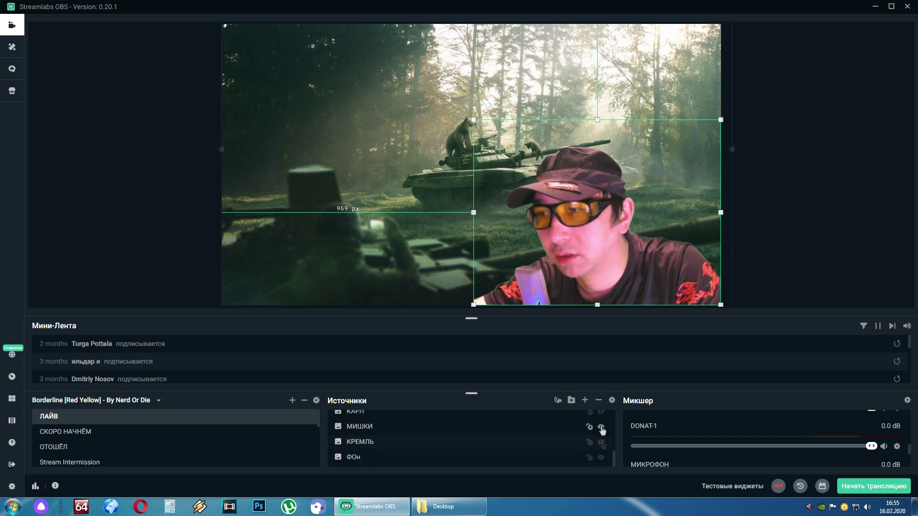
click(601, 441)
click(601, 426)
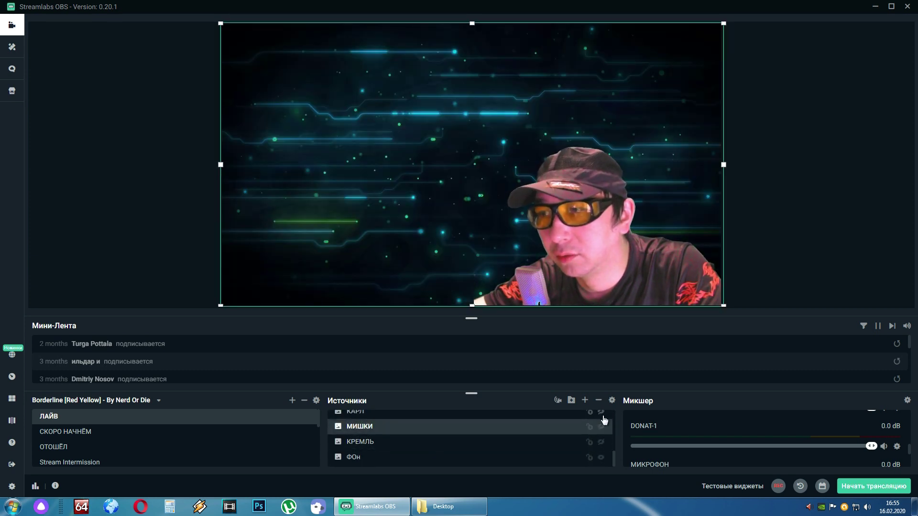
click(603, 417)
click(603, 416)
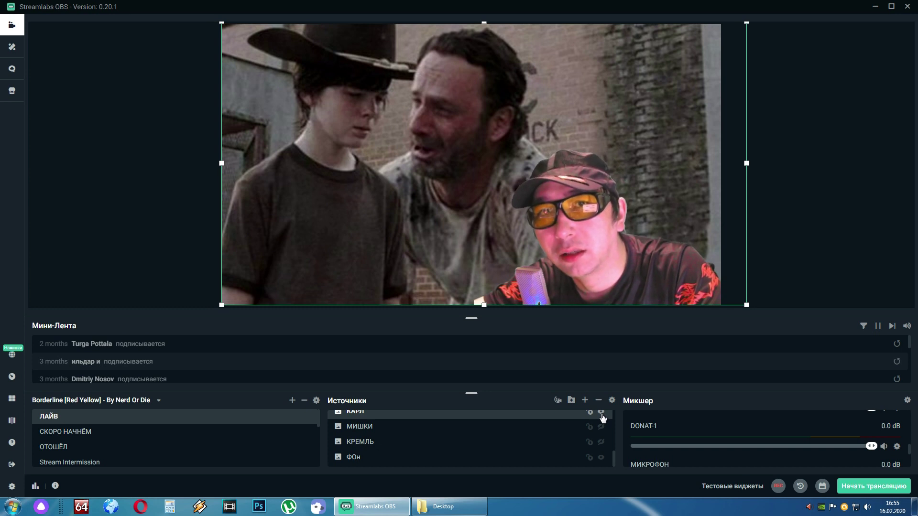
click(602, 418)
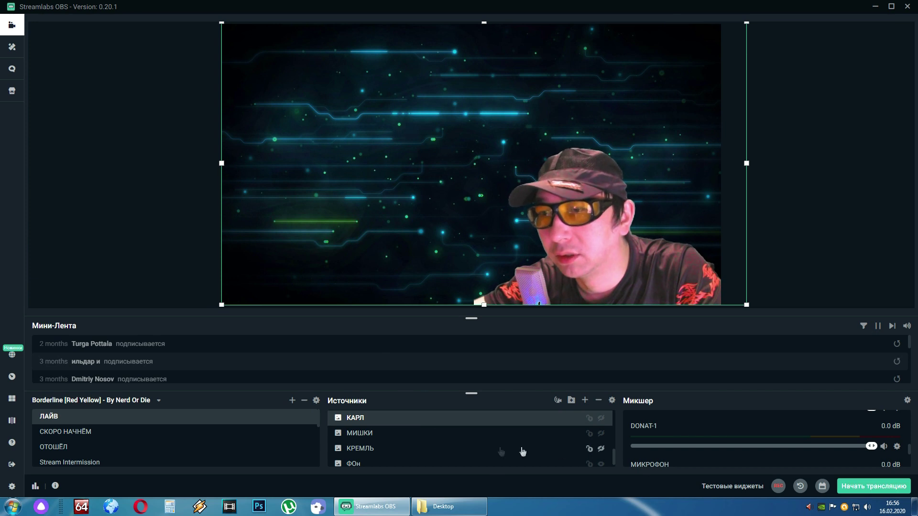
- Shrink the webcam to a tiny overlay in the scene's lower-right corner, about 1648 px from the left edge and 876 px from the top
scroll(437, 449, up, 3)
scroll(438, 450, down, 3)
click(438, 456)
click(652, 296)
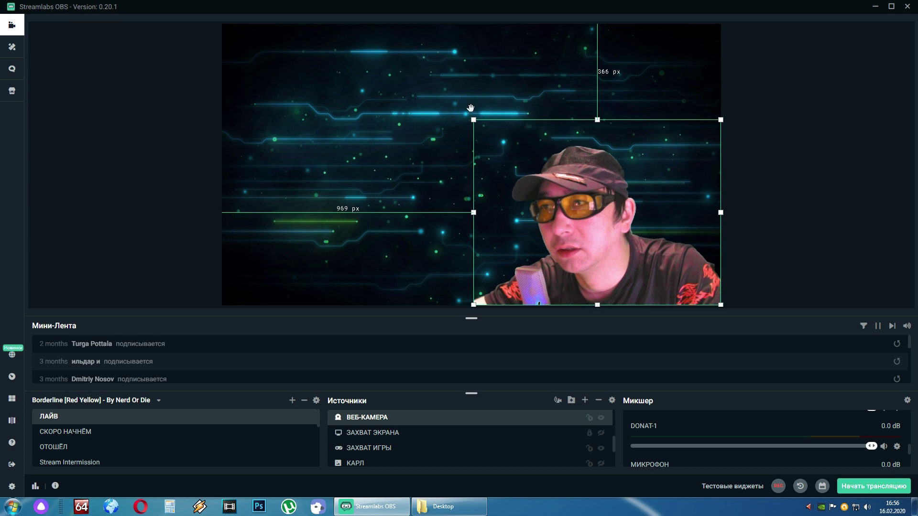
drag(472, 119, 650, 252)
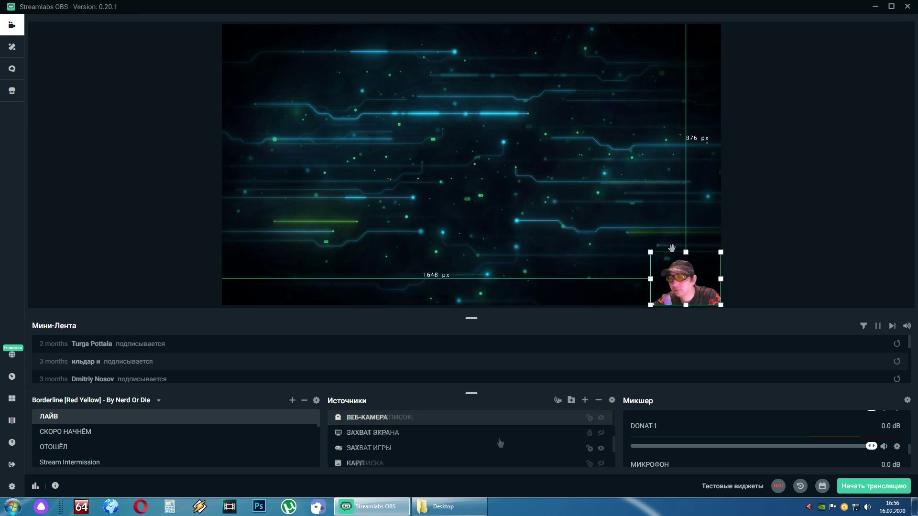
- Show the ДОНАТИКИ СПИСОК and СУММА ИТОГ donation widgets together with the КРЕМЛЬ background
click(602, 419)
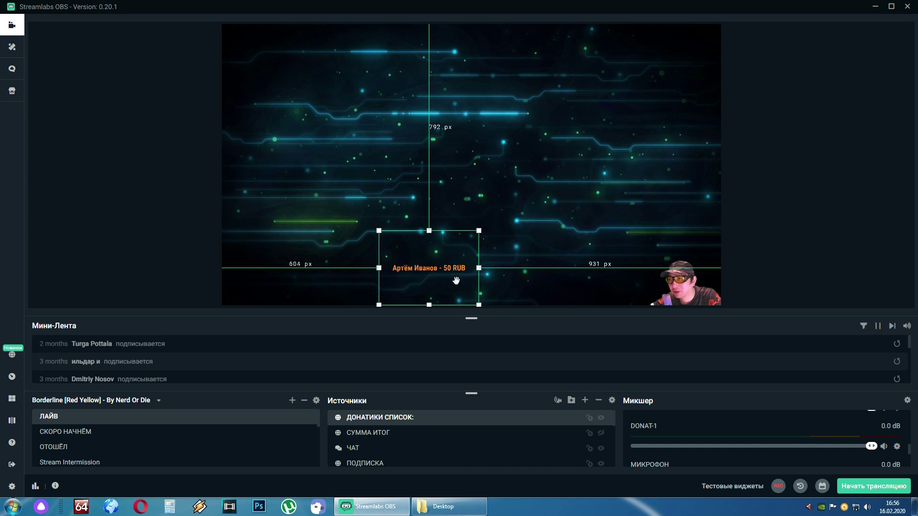
click(602, 435)
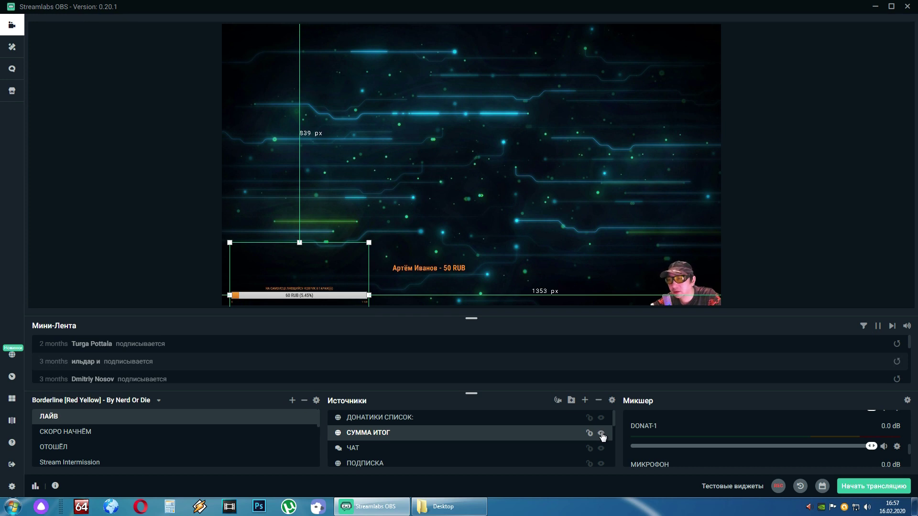
scroll(602, 437, down, 3)
click(601, 442)
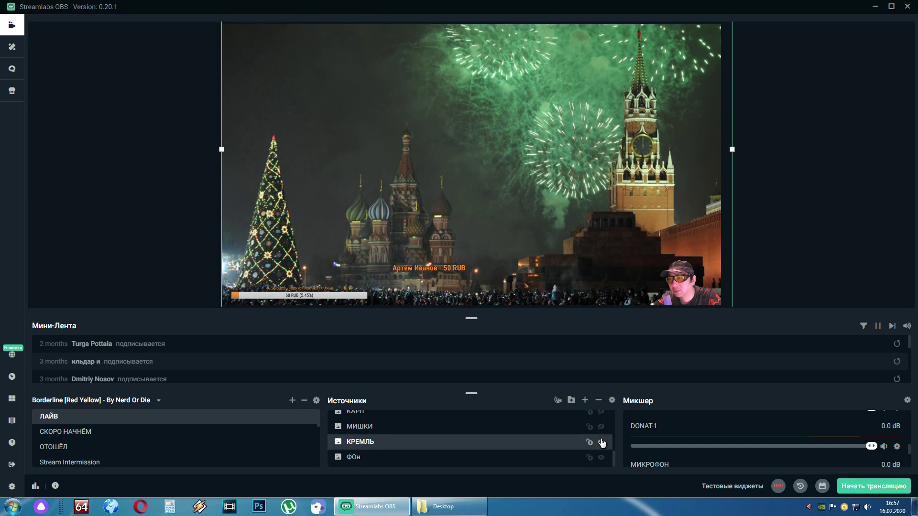
click(353, 457)
- Enlarge the webcam until it starts about 564 px from the scene's left edge and 63 px from the top
click(683, 280)
drag(650, 252, 468, 139)
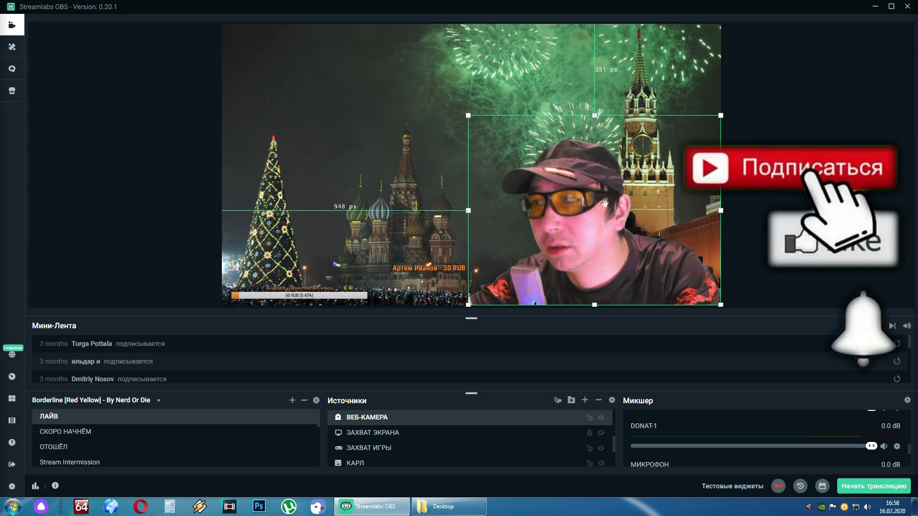
right_click(425, 424)
click(616, 232)
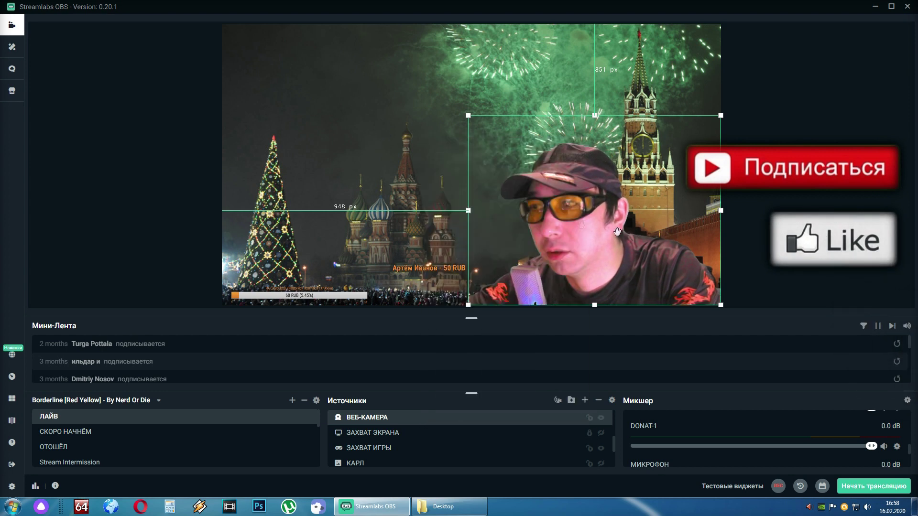
drag(468, 115, 368, 40)
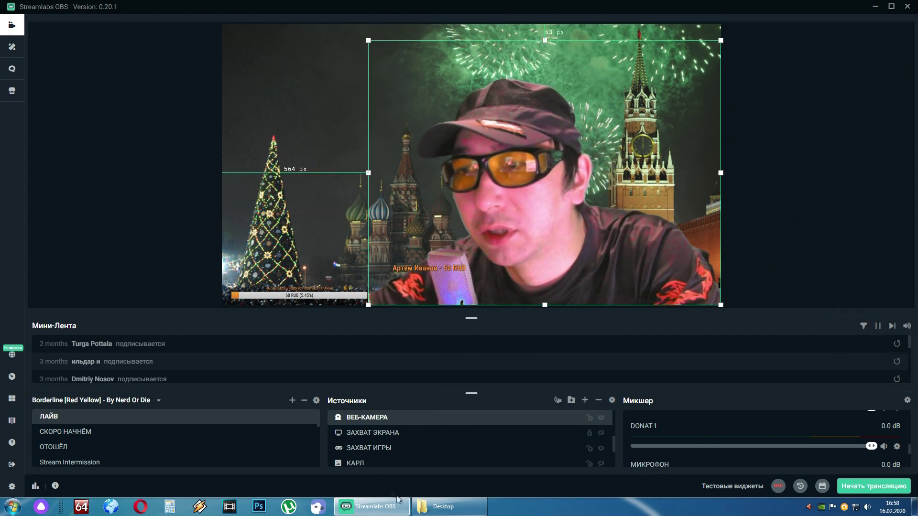
- Open the webcam's filters and look through the filter types that can be added, including Хромакей
right_click(399, 417)
click(415, 302)
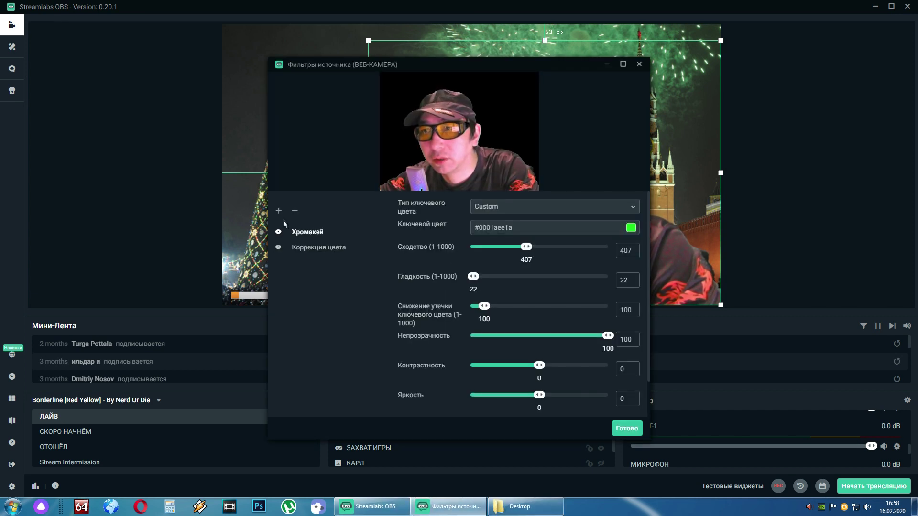
click(279, 211)
click(526, 196)
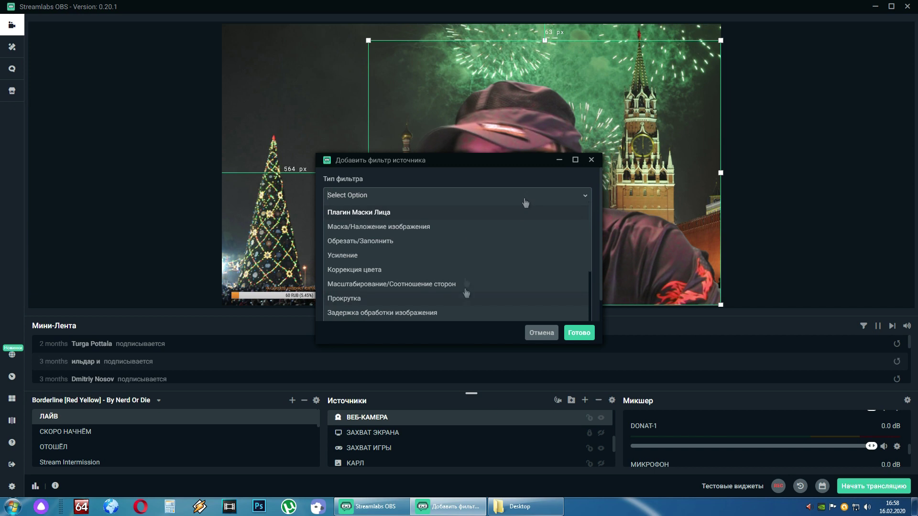
scroll(435, 294, down, 3)
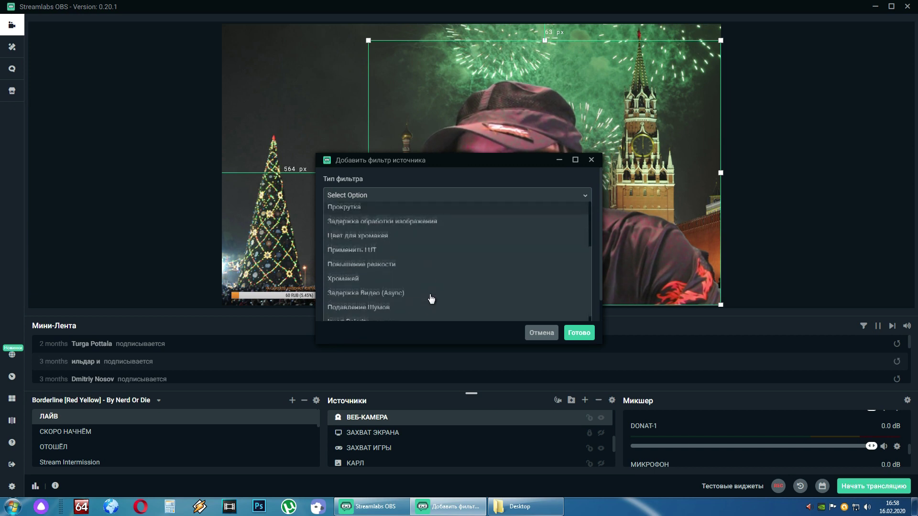
click(400, 274)
key(Return)
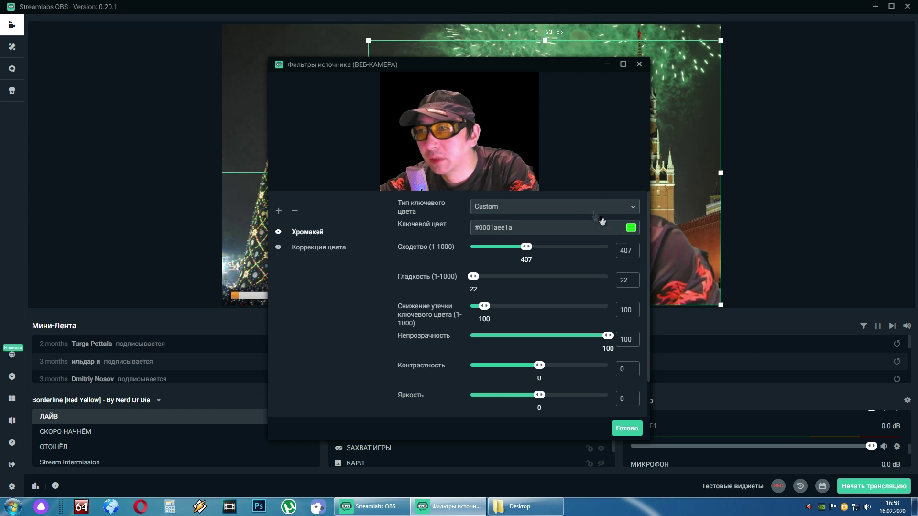
- Examine the chroma key filter's key colour types and colour picker, keeping the Custom type
click(508, 207)
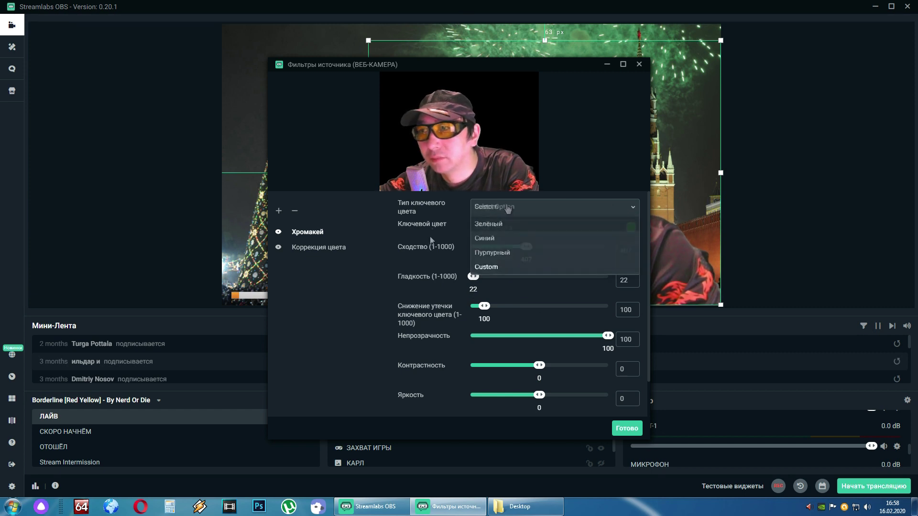
click(508, 207)
click(613, 235)
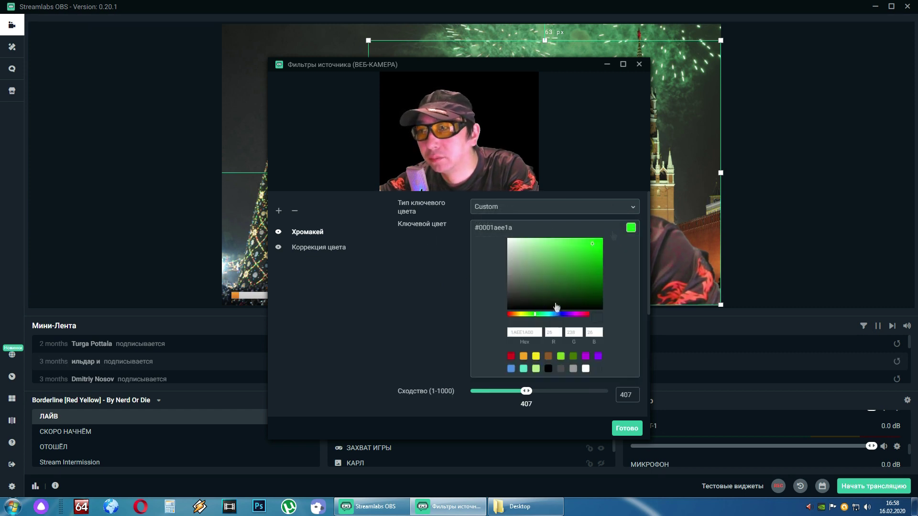
click(626, 429)
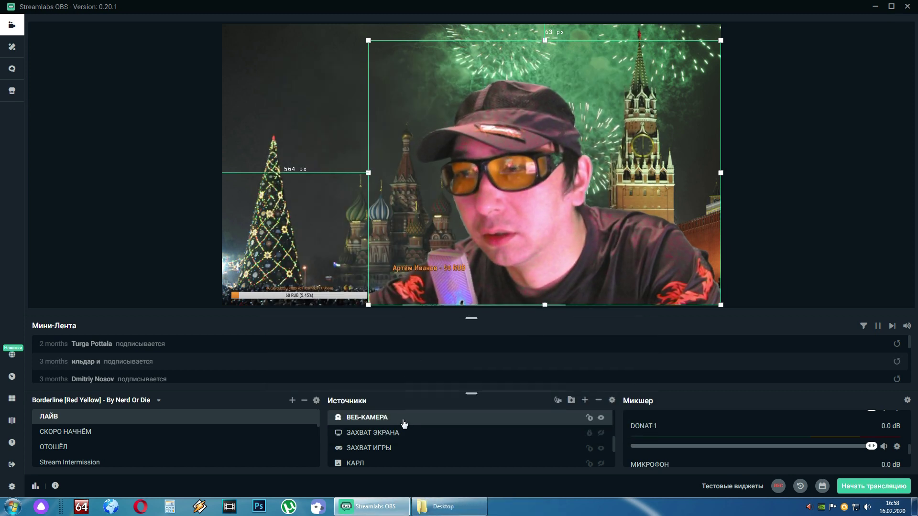
- Set the Сходство (similarity) of the webcam's Хромакей filter to 449
right_click(404, 419)
click(434, 305)
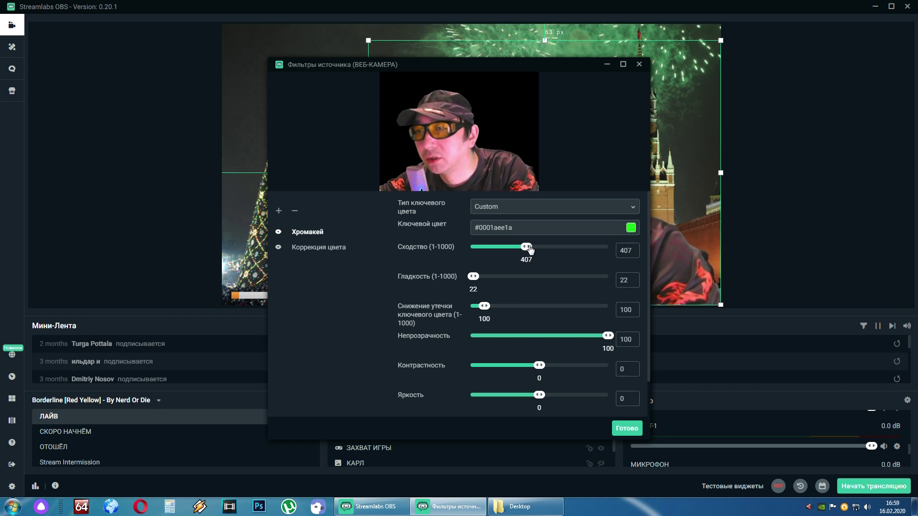
drag(529, 248, 533, 247)
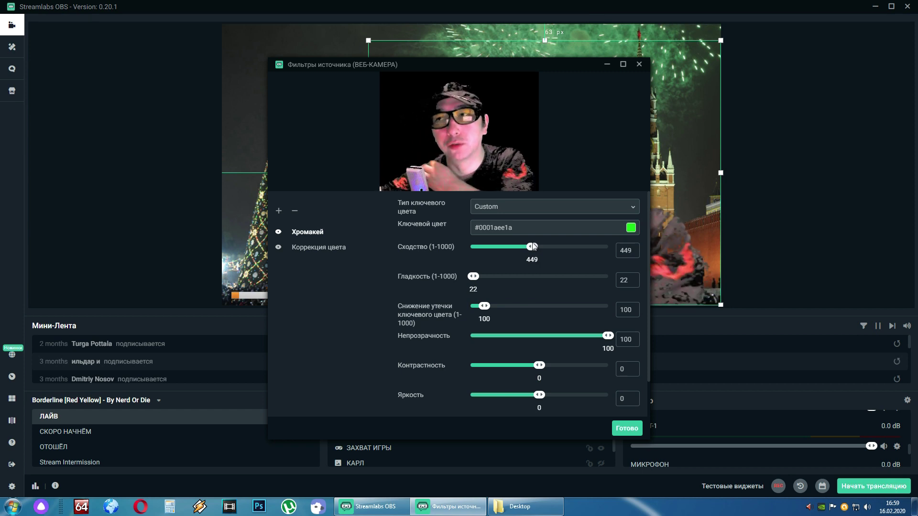
- Lower the Хромакей filter's Сходство to 359 and move the filter window aside to uncover the webcam in the scene preview
drag(533, 247, 520, 248)
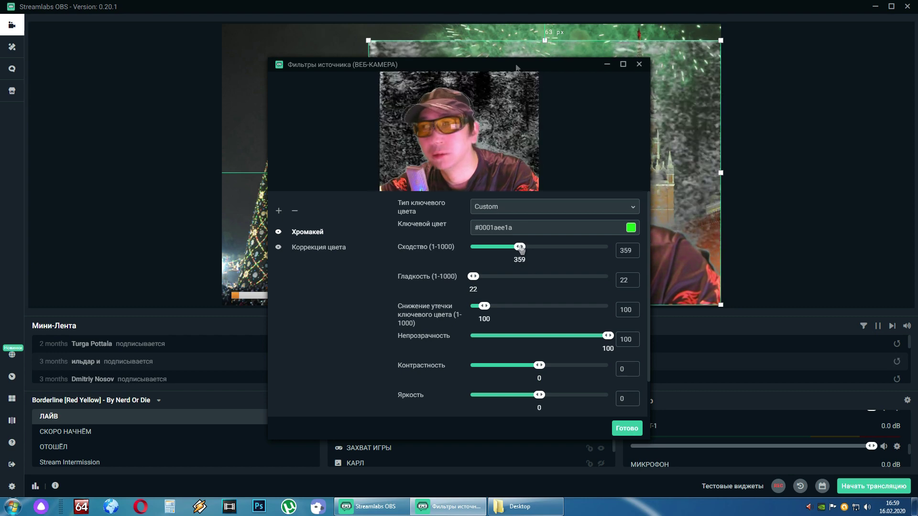
click(449, 506)
click(449, 506)
drag(293, 76, 268, 71)
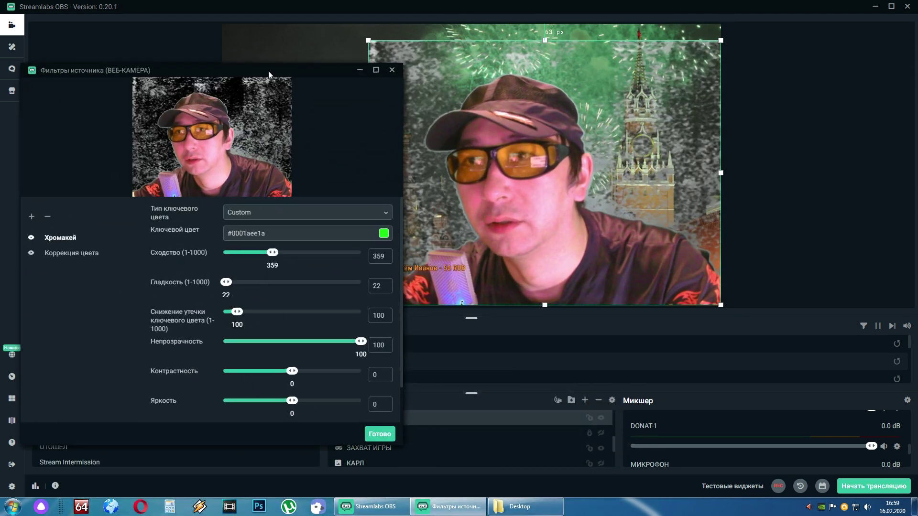
- Test the Хромакей filter's Сходство at 1 and 303, and settle on 407
drag(270, 255, 220, 252)
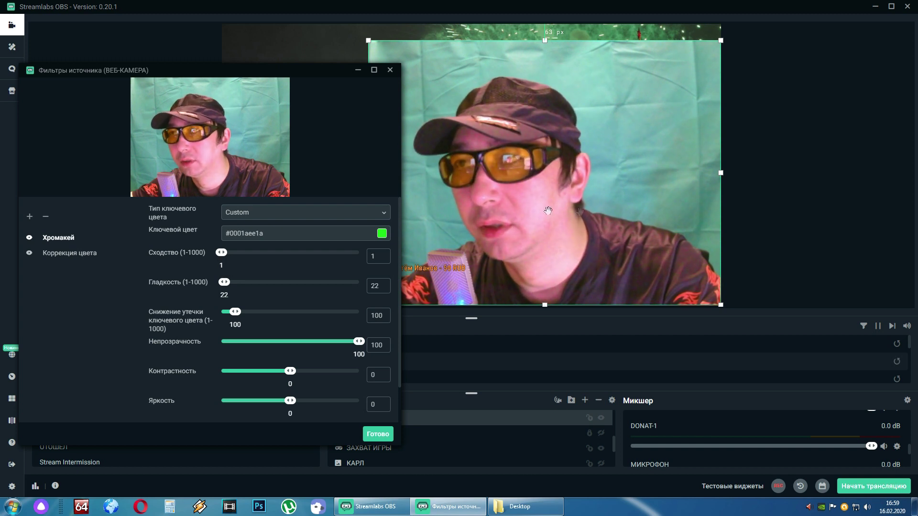
drag(223, 254, 263, 255)
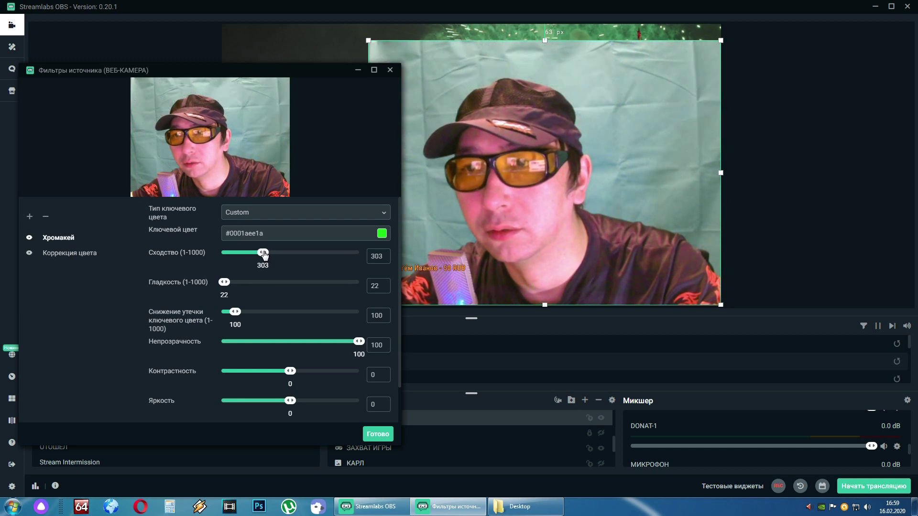
drag(264, 255, 278, 255)
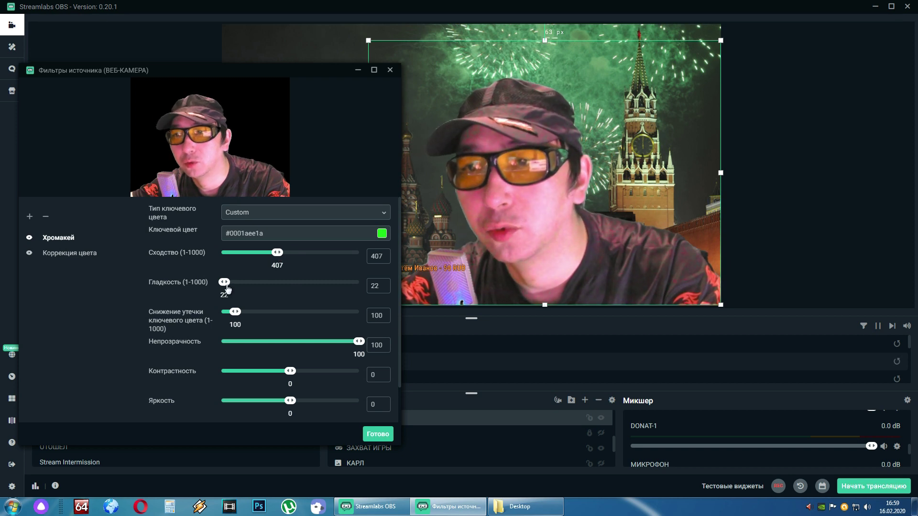
- Set the Хромакей filter's Гладкость to 19 and close the webcam's filters
mouse_move(227, 285)
mouse_down()
mouse_move(239, 283)
mouse_move(226, 285)
mouse_up()
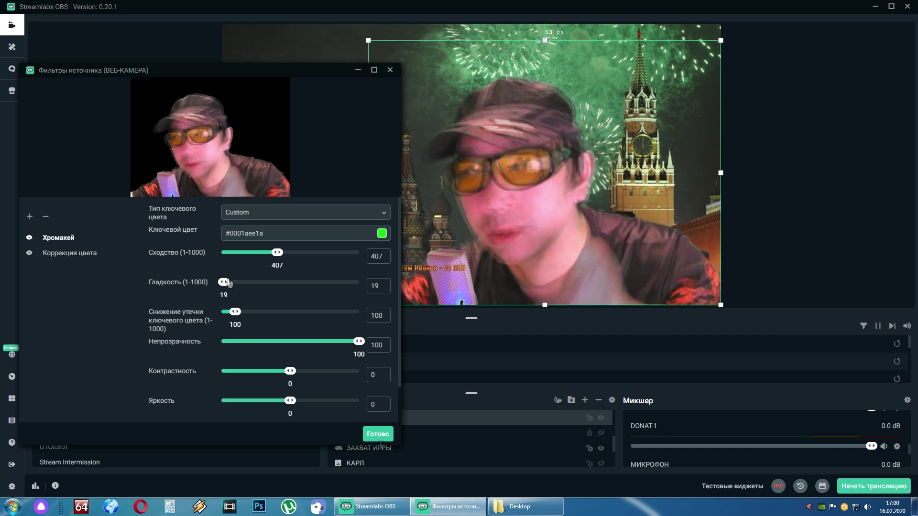
click(378, 435)
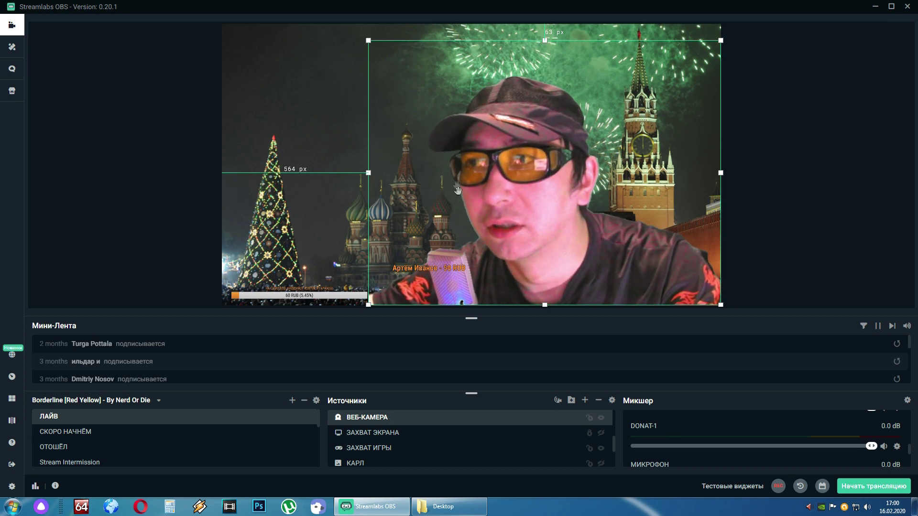
- Shrink the webcam into the scene's lower-right corner and resize it until it starts about 1261 px from the scene's left edge
drag(368, 40, 624, 242)
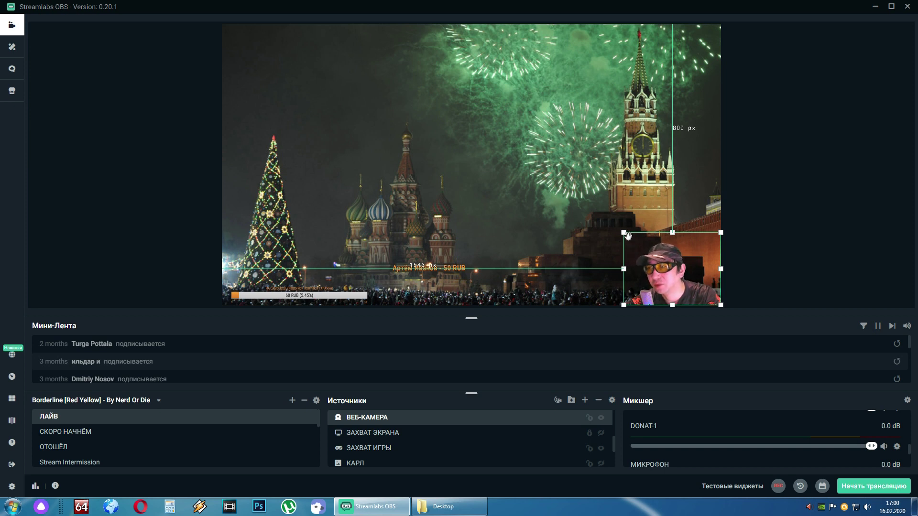
drag(621, 233, 612, 221)
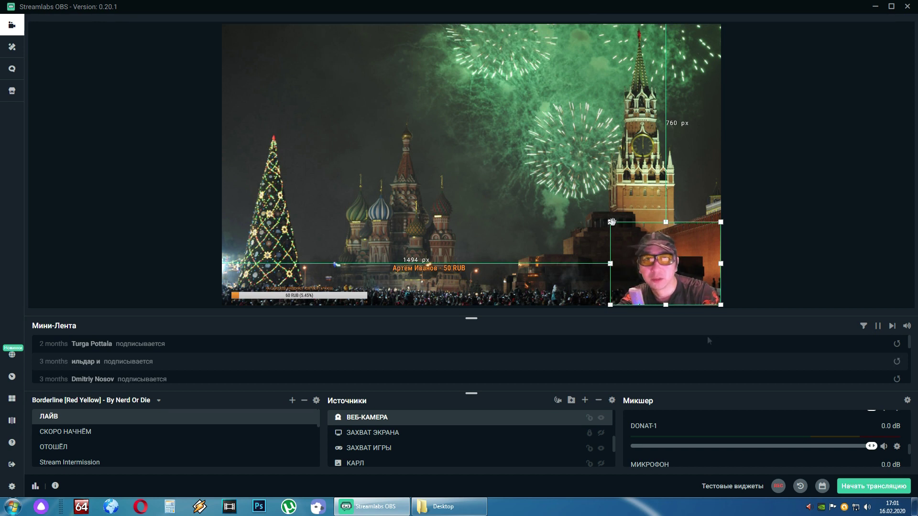
drag(611, 222, 547, 191)
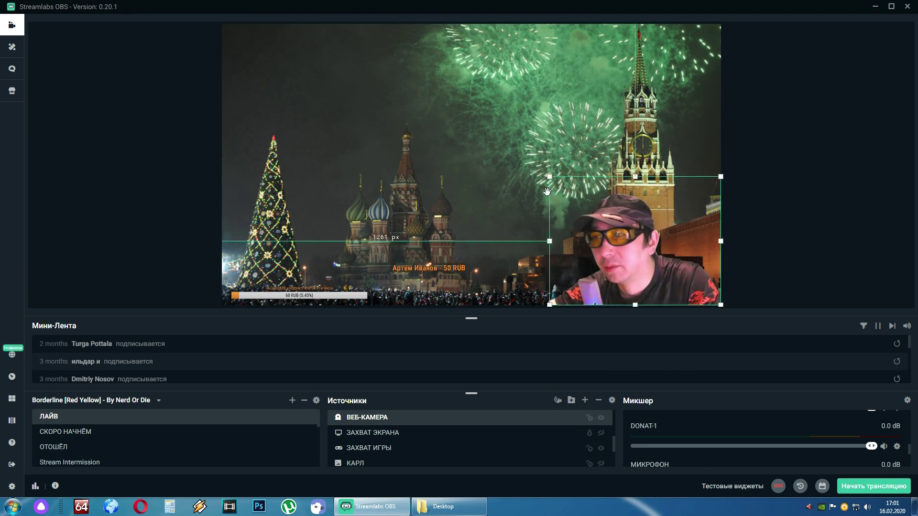
- Show the МИШКИ image as the background and enlarge the webcam until it starts about 735 px from the scene's left edge
scroll(572, 436, down, 2)
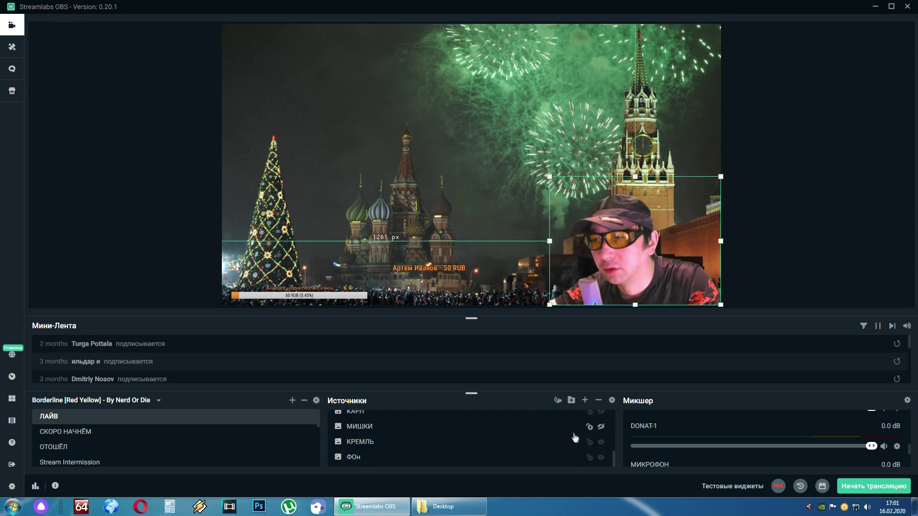
click(601, 426)
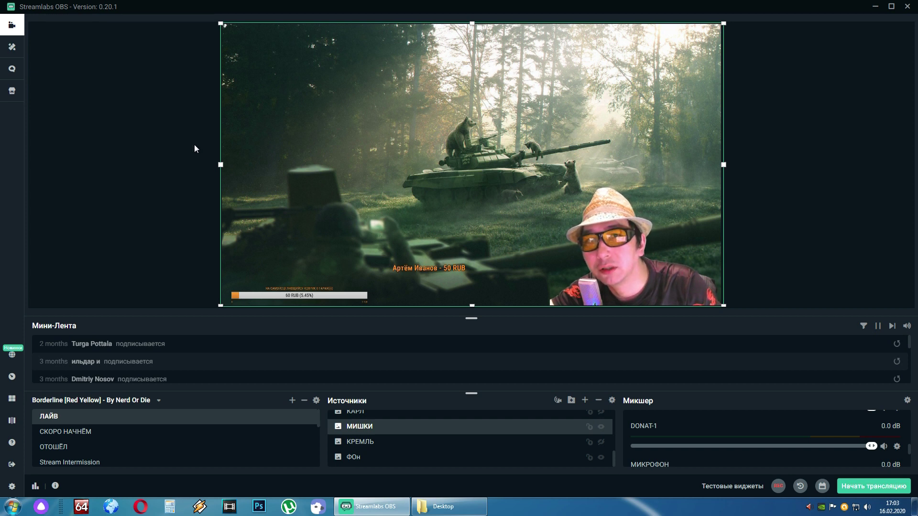
click(504, 125)
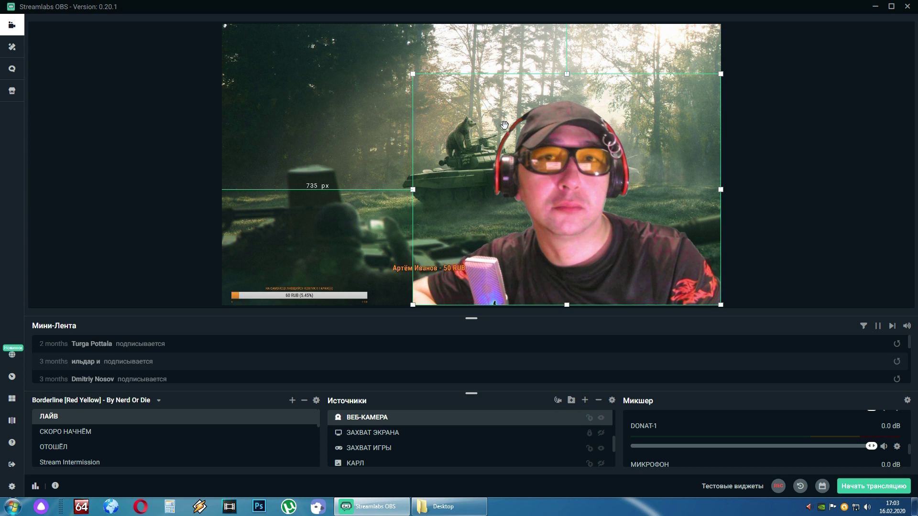